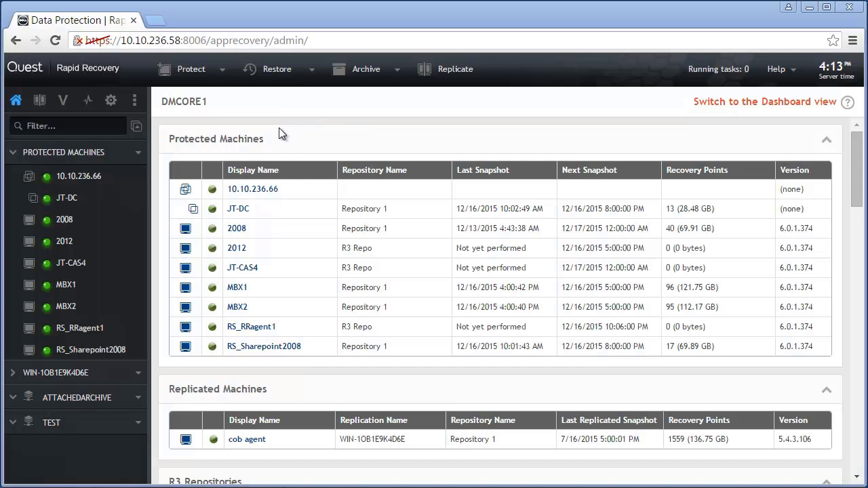
Step: Go to the Boot CDs page and open the Create Boot CD dialog
{"action": "left_click", "coordinate": [135, 107]}
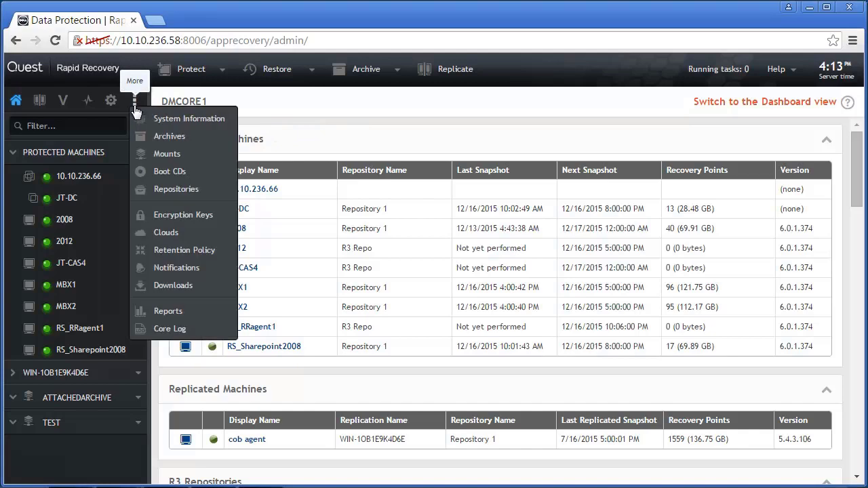
{"action": "left_click", "coordinate": [139, 172]}
{"action": "left_click", "coordinate": [207, 134]}
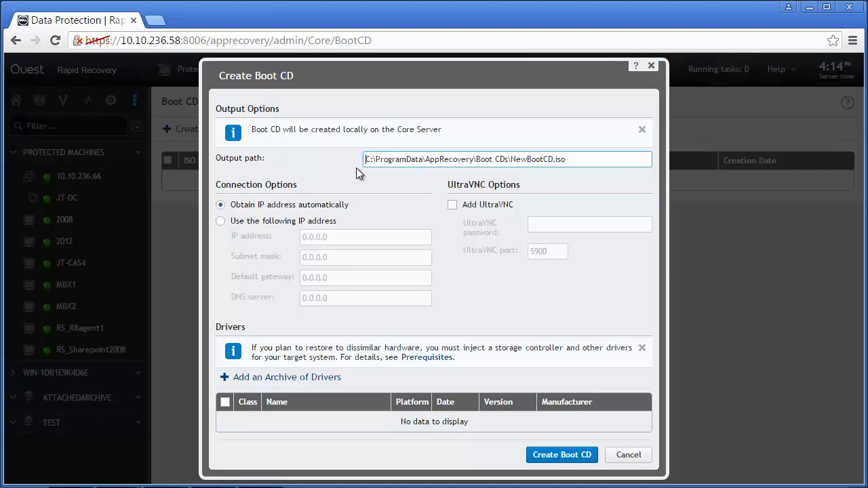
Step: Replace the default folder with isos and drop 'New' so the output path is C:\isos\BootCD.iso
{"action": "left_click_drag", "start_coordinate": [376, 161], "coordinate": [508, 164]}
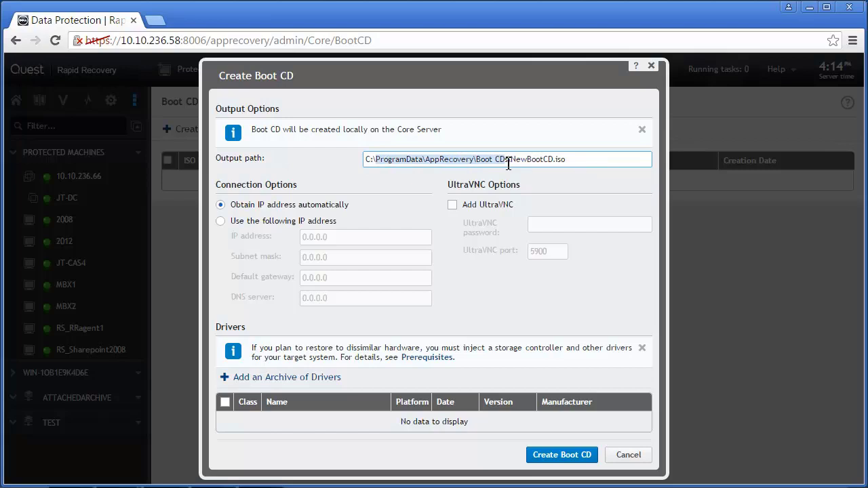
{"action": "type", "text": "isos"}
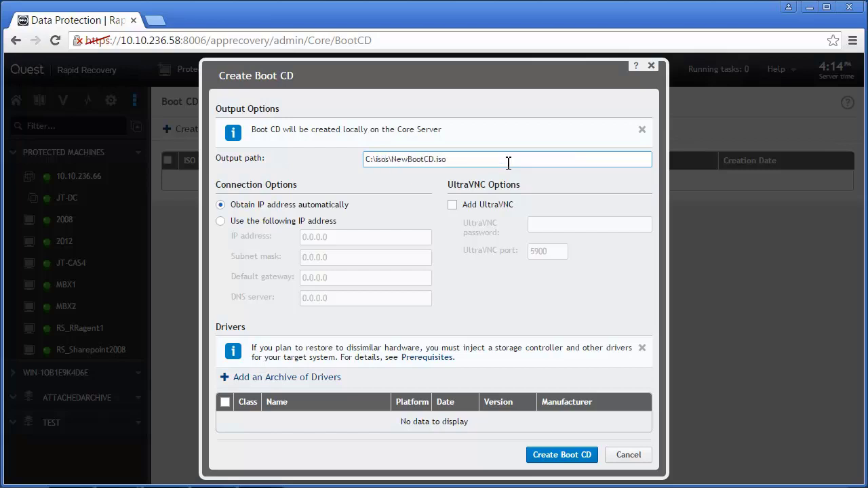
{"action": "key", "text": "Delete"}
{"action": "key", "text": "Delete"}
{"action": "key", "text": "Delete"}
Step: Switch to a static address with IP 10.10.236.125 and subnet mask 255.255.255.0
{"action": "left_click", "coordinate": [219, 222]}
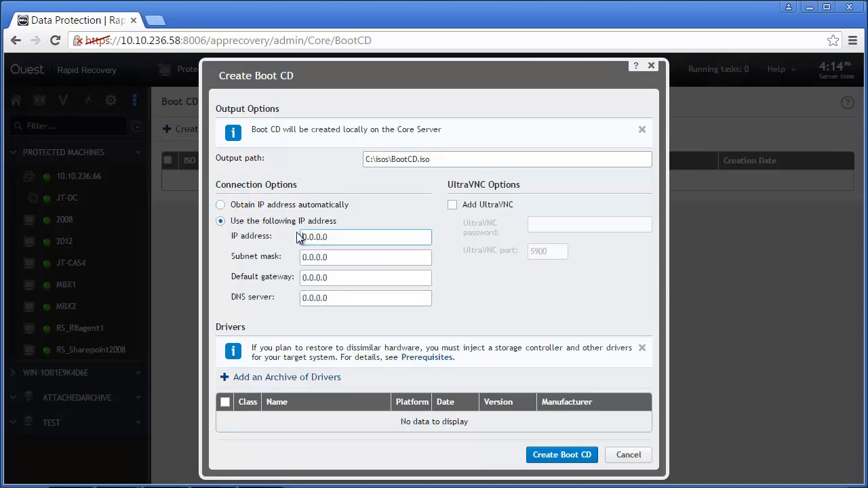
{"action": "left_click_drag", "start_coordinate": [345, 238], "coordinate": [287, 239]}
{"action": "type", "text": "10.10.236.125"}
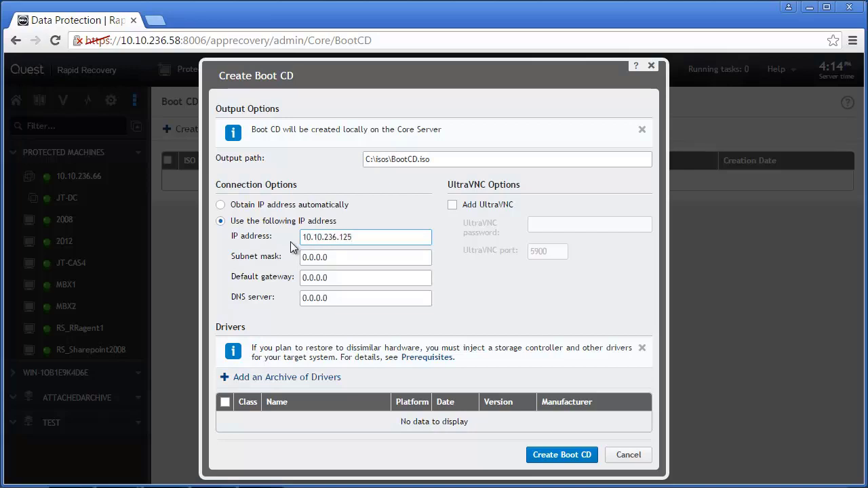
{"action": "key", "text": "Tab"}
{"action": "type", "text": "255.255.255.0"}
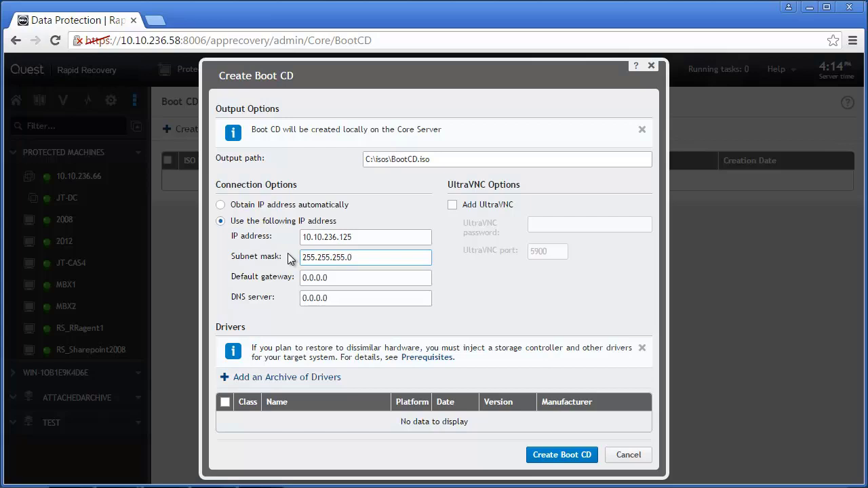
Step: Set the default gateway to 10.10.236.1 and the DNS server to 10.10.236.78
{"action": "left_click", "coordinate": [322, 278]}
{"action": "double_click", "coordinate": [323, 278]}
{"action": "type", "text": "10.10.236.1"}
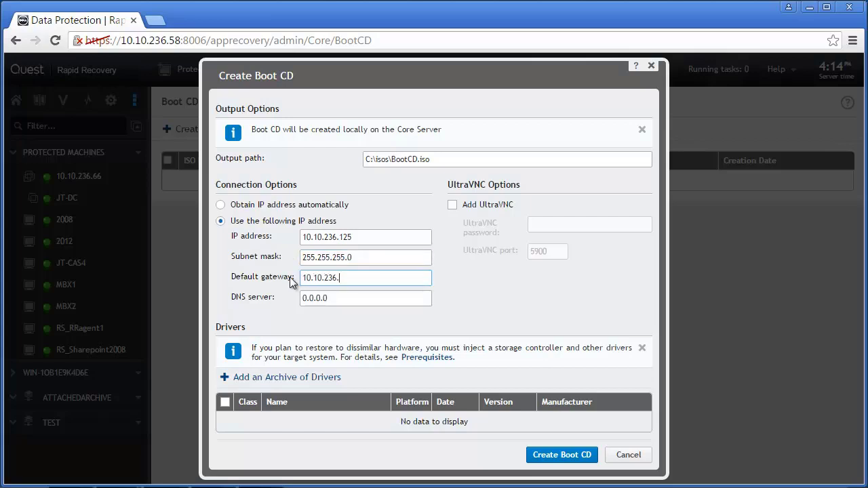
{"action": "double_click", "coordinate": [339, 300]}
{"action": "type", "text": "10.10.236.78"}
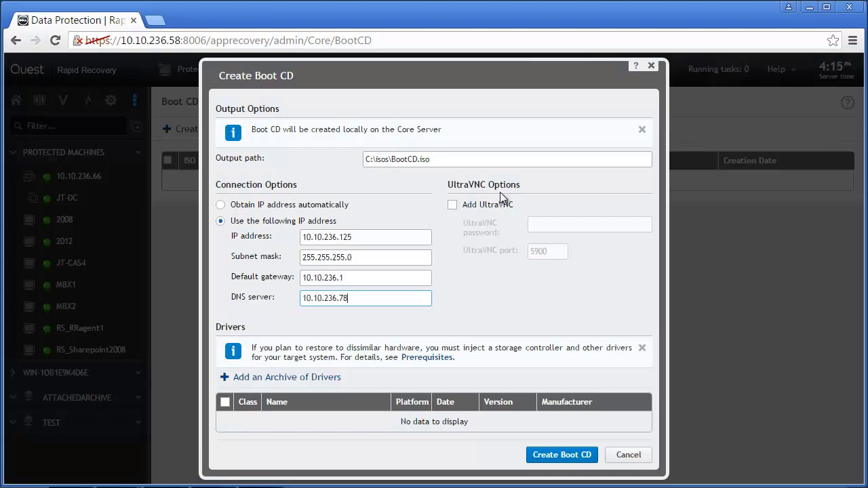
Step: Enable Add UltraVNC, enter and verify the UltraVNC password, and keep port 5900
{"action": "left_click", "coordinate": [451, 206]}
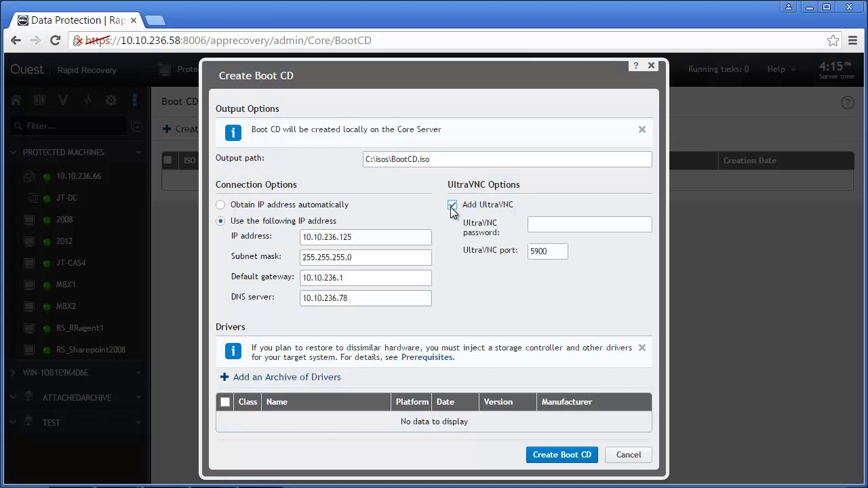
{"action": "left_click", "coordinate": [537, 224]}
{"action": "type", "text": "••••••••"}
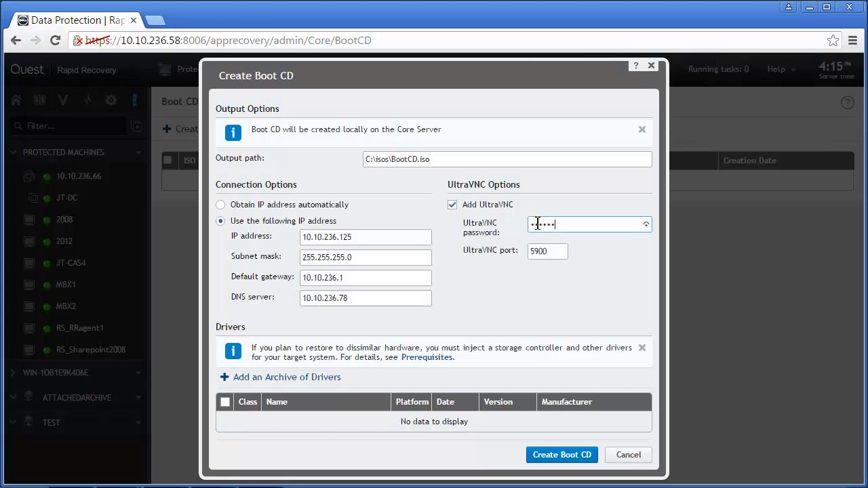
{"action": "left_click", "coordinate": [645, 226]}
{"action": "left_click_drag", "start_coordinate": [553, 252], "coordinate": [517, 252]}
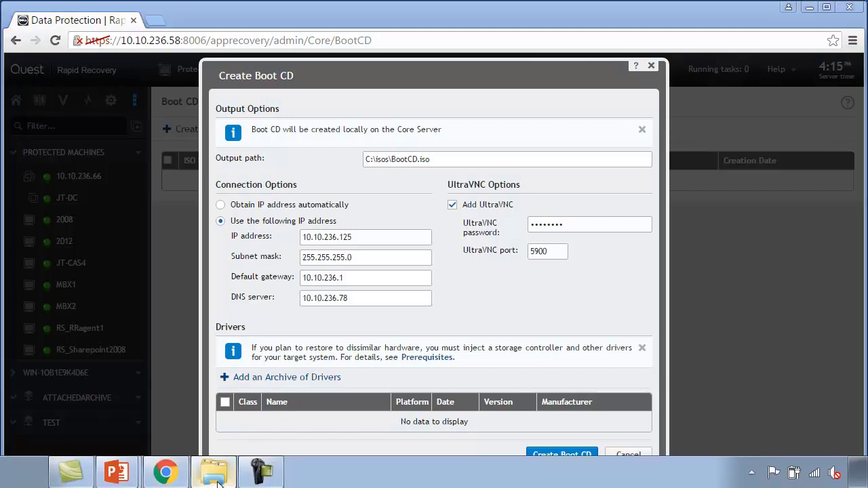
Step: Compress the four iaStor driver files in C:\x64 into x64.zip with 7-Zip
{"action": "left_click", "coordinate": [217, 478]}
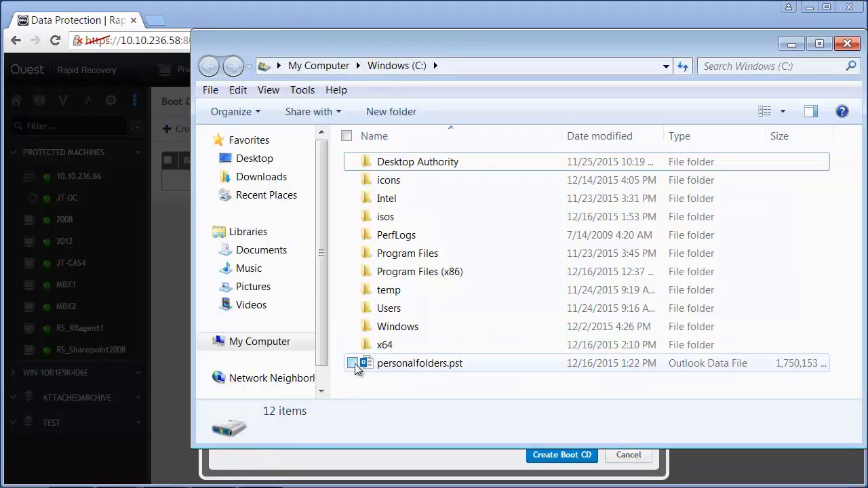
{"action": "double_click", "coordinate": [385, 346]}
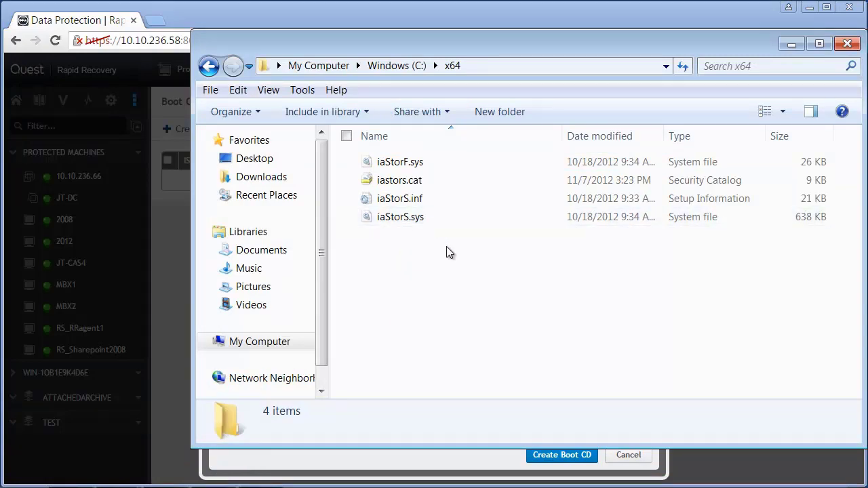
{"action": "left_click_drag", "start_coordinate": [446, 248], "coordinate": [355, 166]}
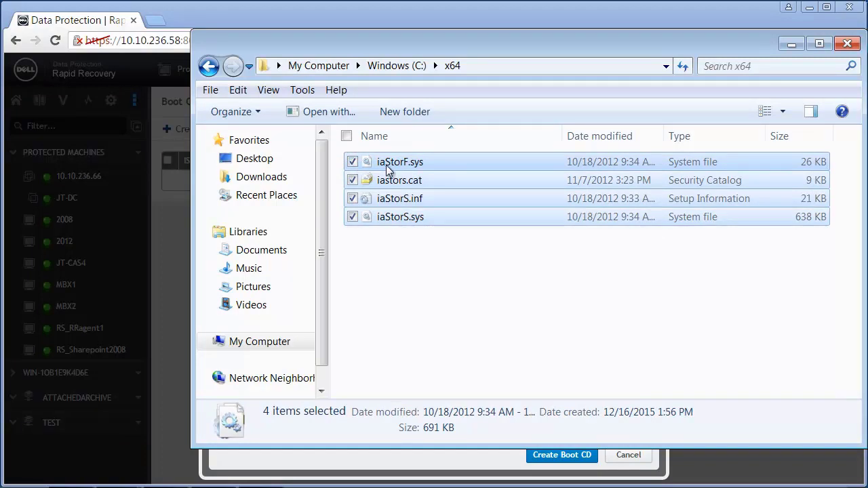
{"action": "right_click", "coordinate": [389, 169]}
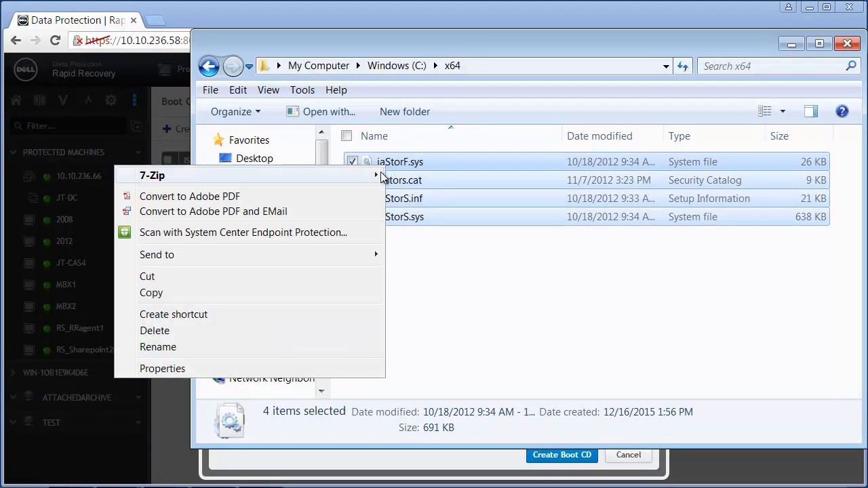
{"action": "mouse_move", "coordinate": [381, 172]}
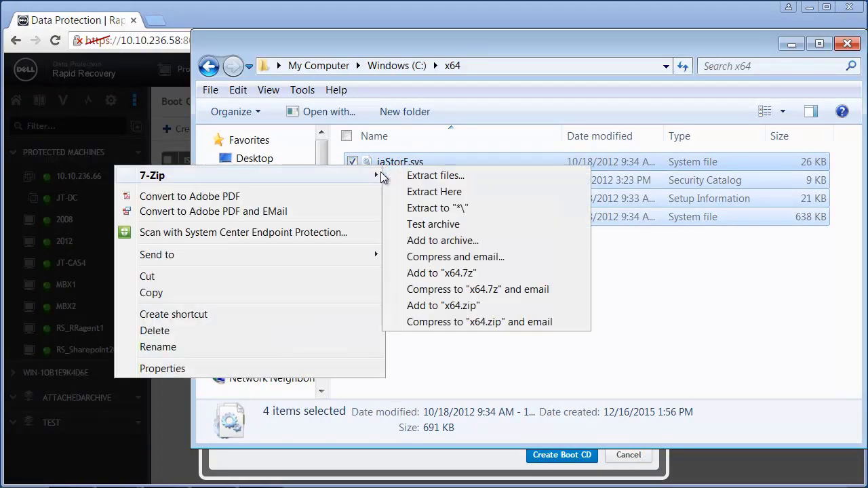
{"action": "left_click", "coordinate": [441, 306]}
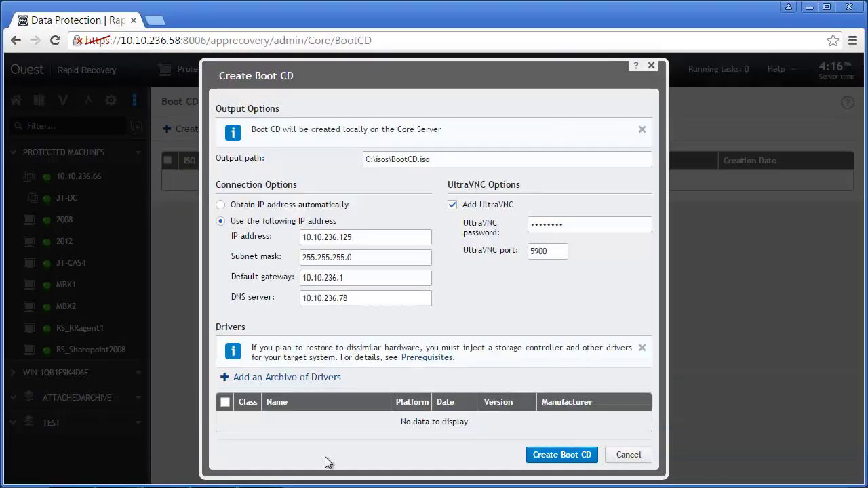
Step: Import x64.zip as a driver archive and tick the Intel SCSIAdapter driver 3.6.0.1086
{"action": "left_click", "coordinate": [293, 378]}
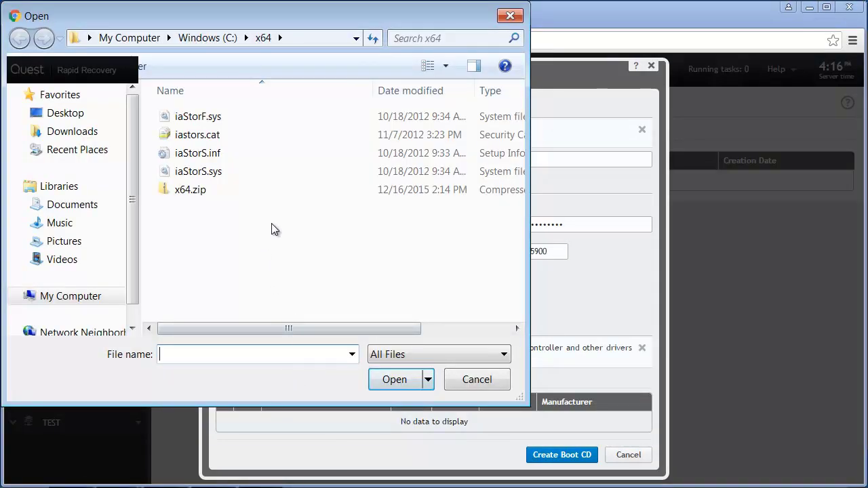
{"action": "left_click", "coordinate": [189, 192]}
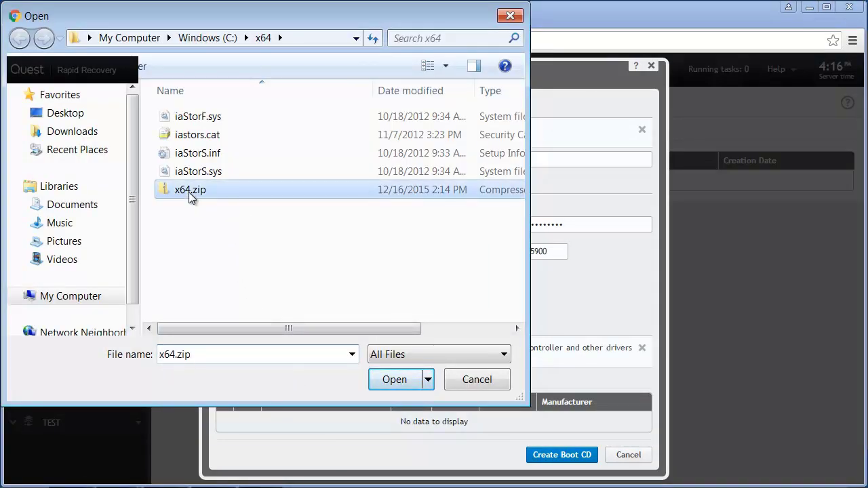
{"action": "left_click", "coordinate": [385, 380]}
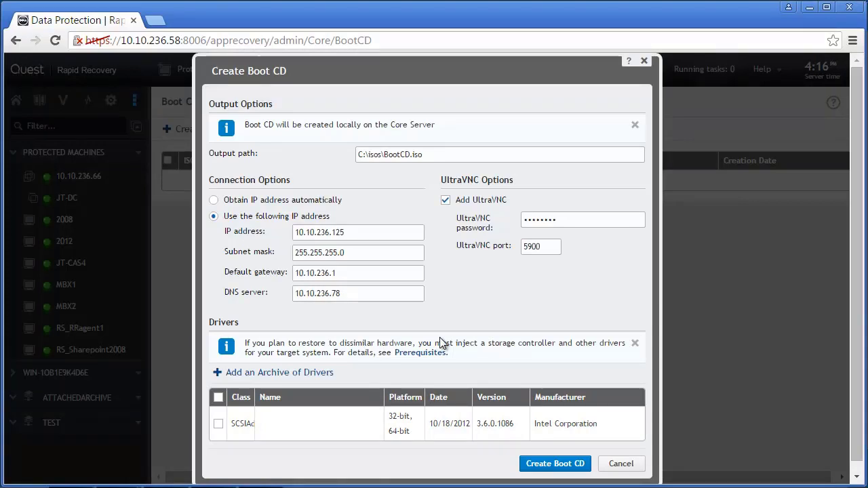
{"action": "left_click", "coordinate": [218, 397]}
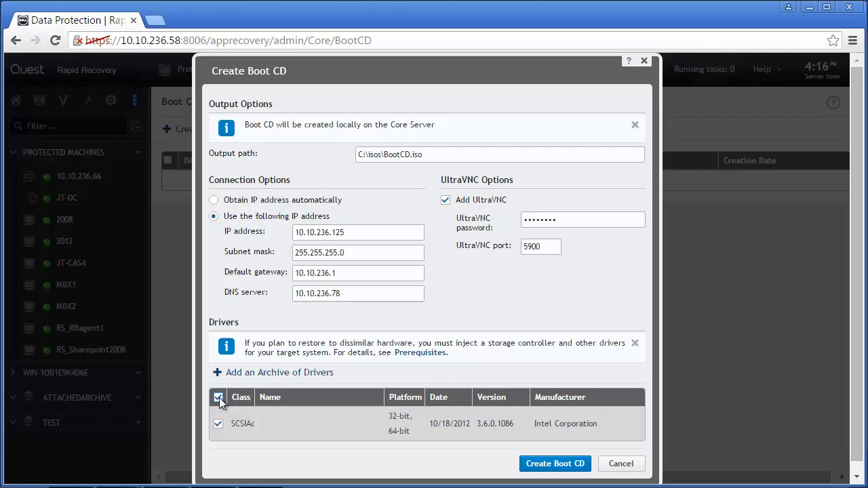
Step: Start the boot CD build and follow the ISO task in Running tasks until it succeeds
{"action": "left_click", "coordinate": [539, 465]}
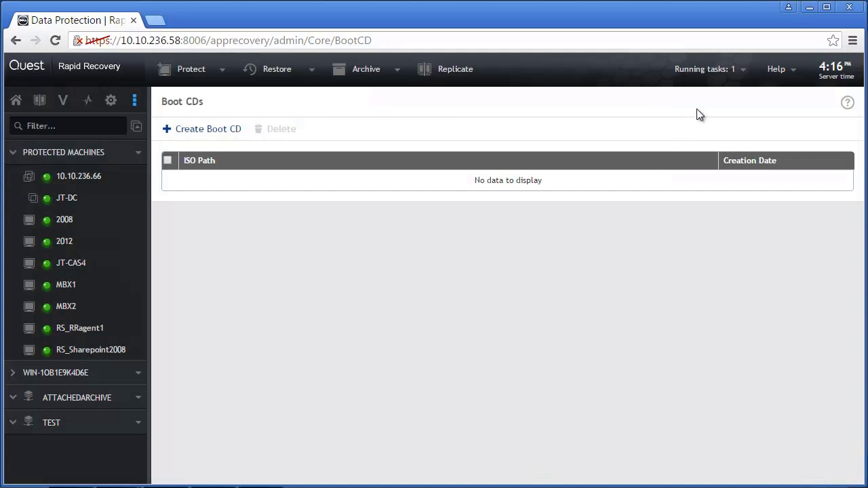
{"action": "left_click", "coordinate": [696, 77]}
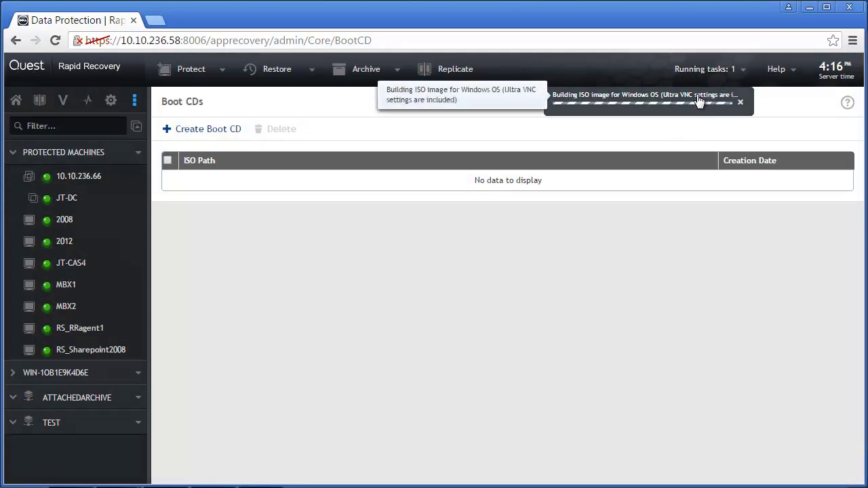
{"action": "left_click", "coordinate": [699, 100]}
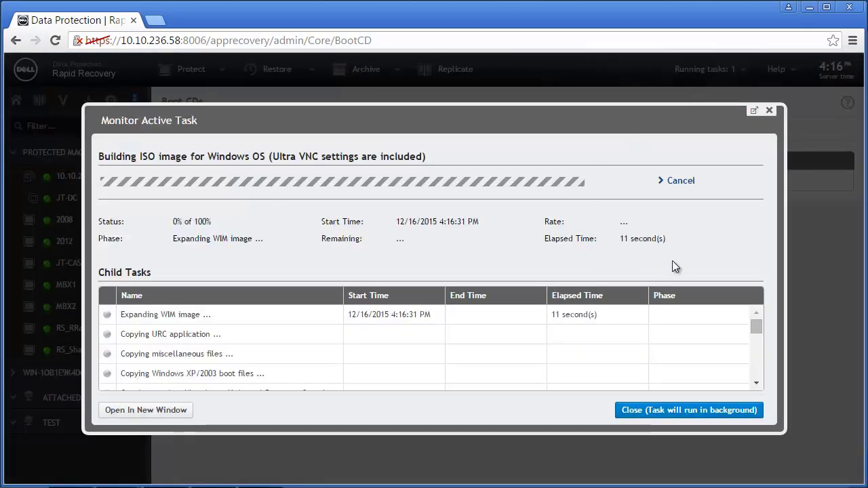
{"action": "left_click_drag", "start_coordinate": [753, 325], "coordinate": [755, 340]}
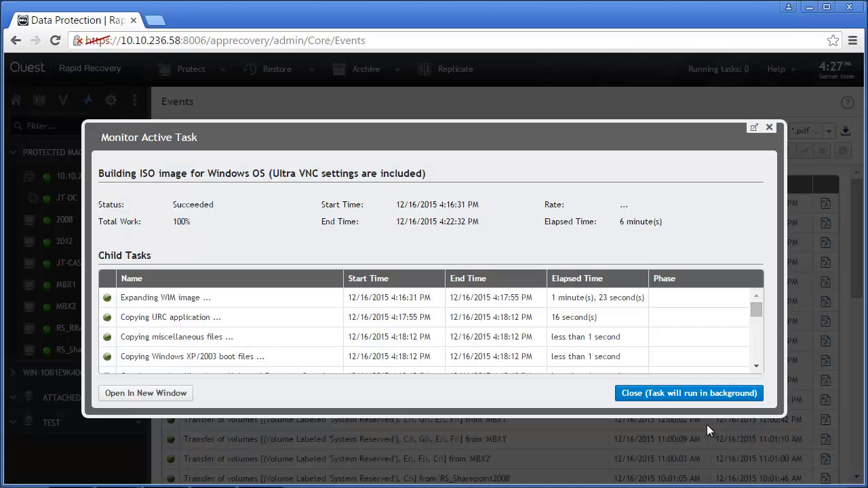
{"action": "left_click", "coordinate": [654, 402]}
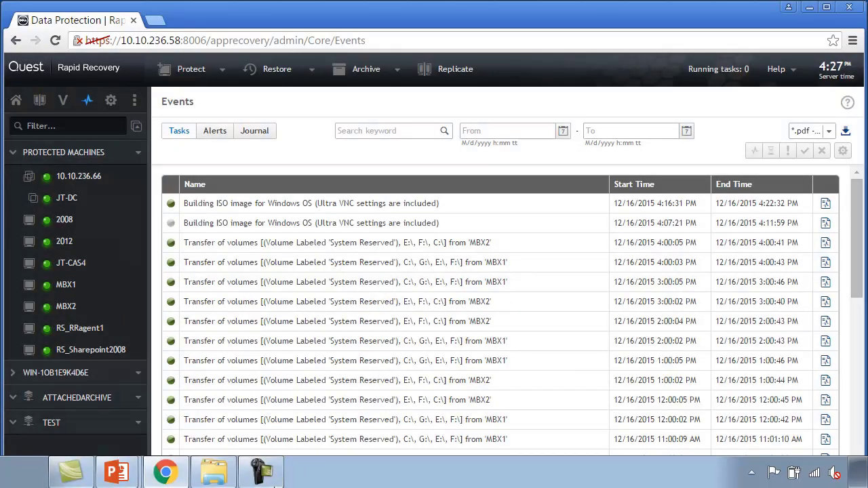
Step: Show the C:\isos Explorer window containing the 487,510 KB BootCD.iso
{"action": "left_click", "coordinate": [226, 478]}
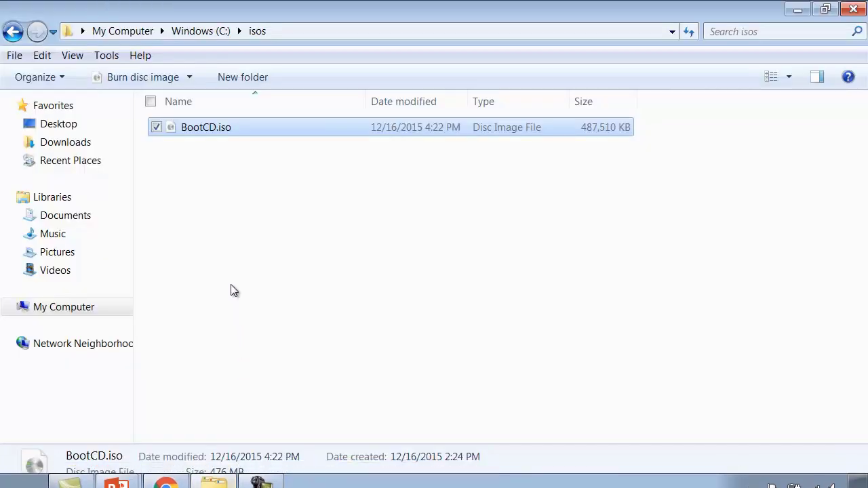